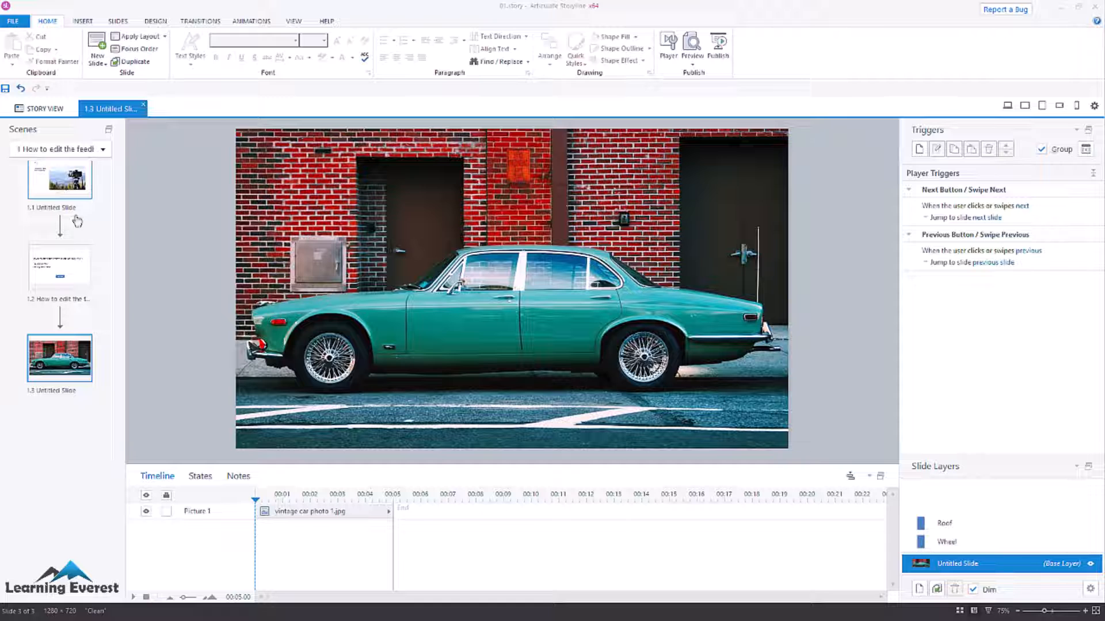
Insert an oval hotspot and fit it over the car's rear wheel on slide 1.3.
left_click(439, 295)
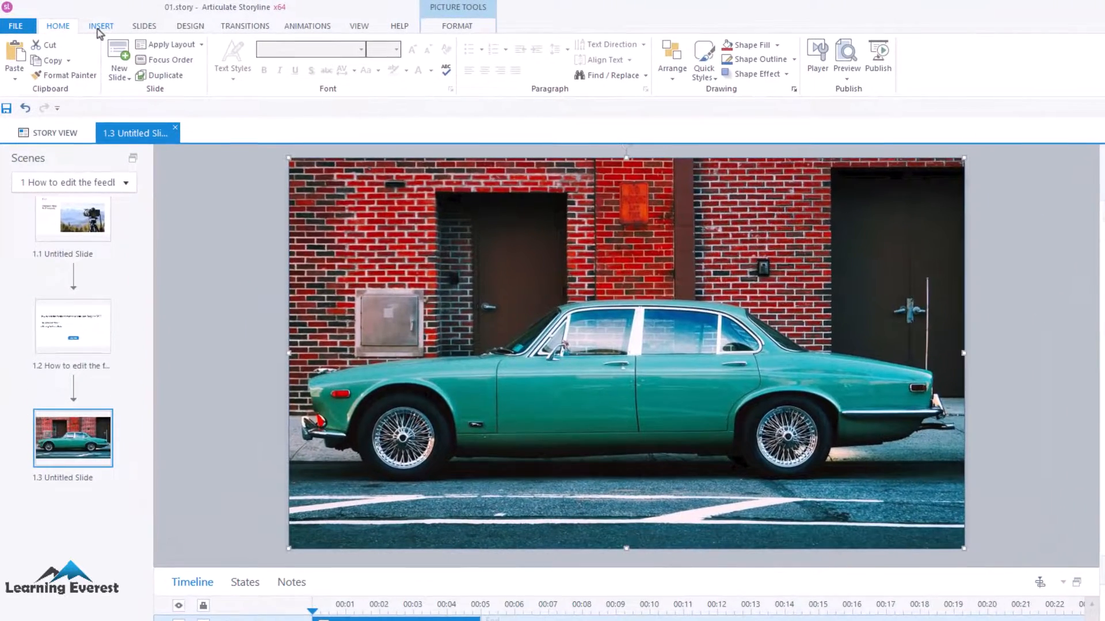
left_click(99, 27)
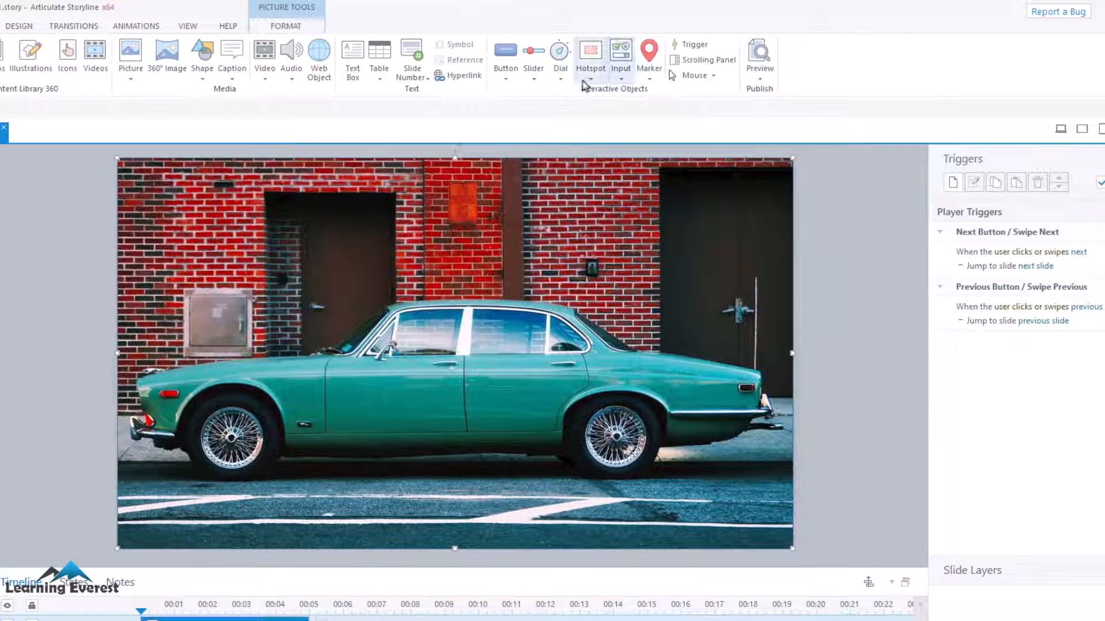
left_click(589, 81)
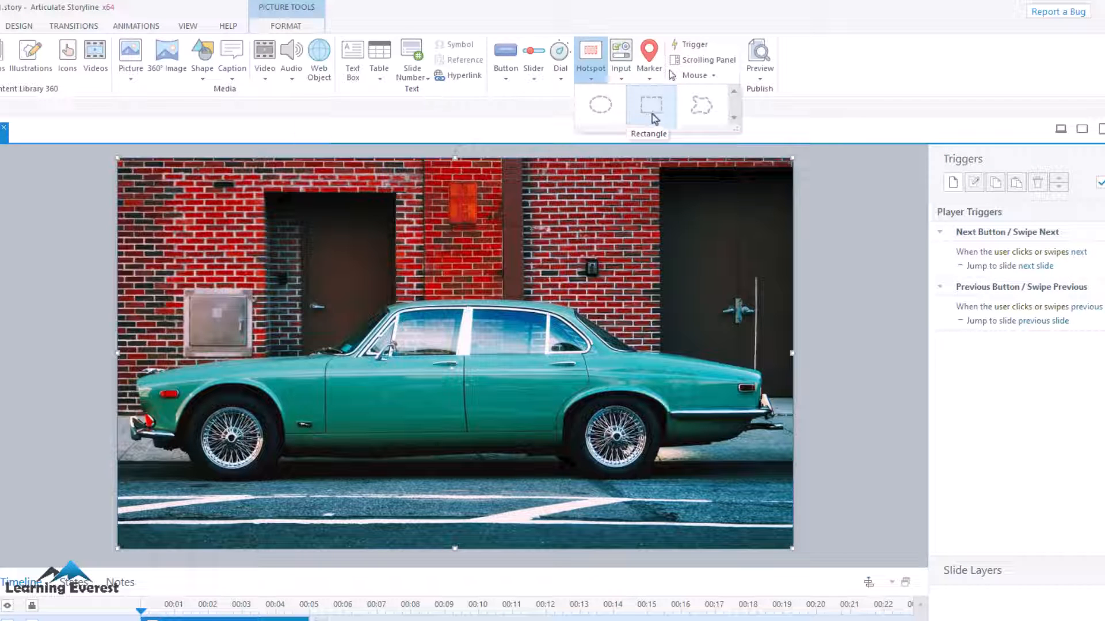
left_click(599, 112)
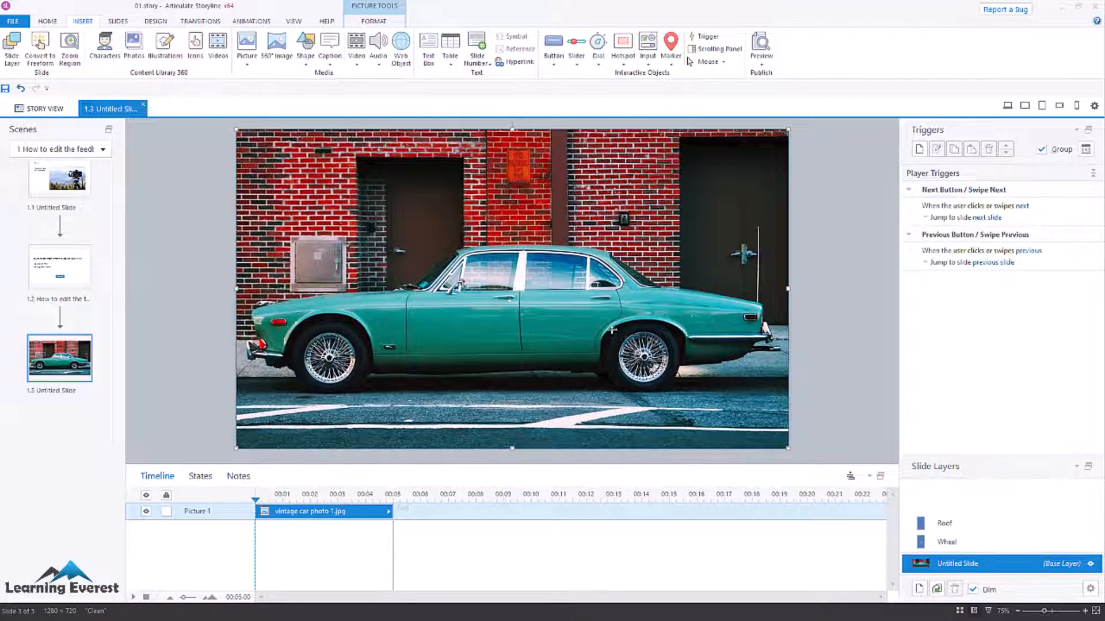
left_click_drag(627, 328, 697, 397)
left_click_drag(648, 364, 643, 347)
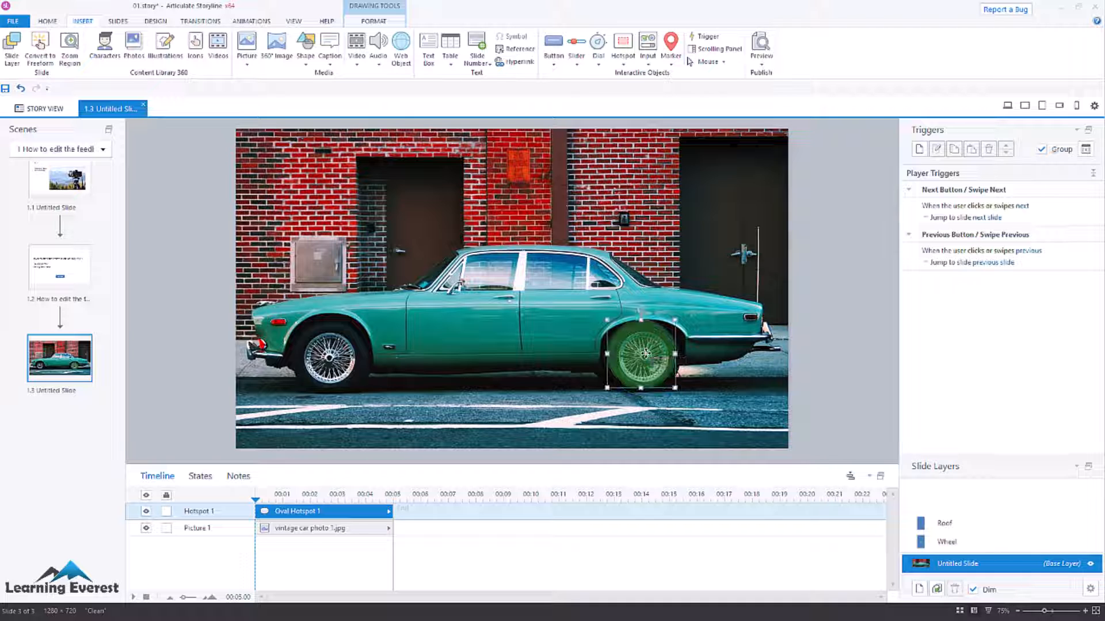
Examine the contents of the Wheel and Roof layers and return to the base layer.
left_click(986, 541)
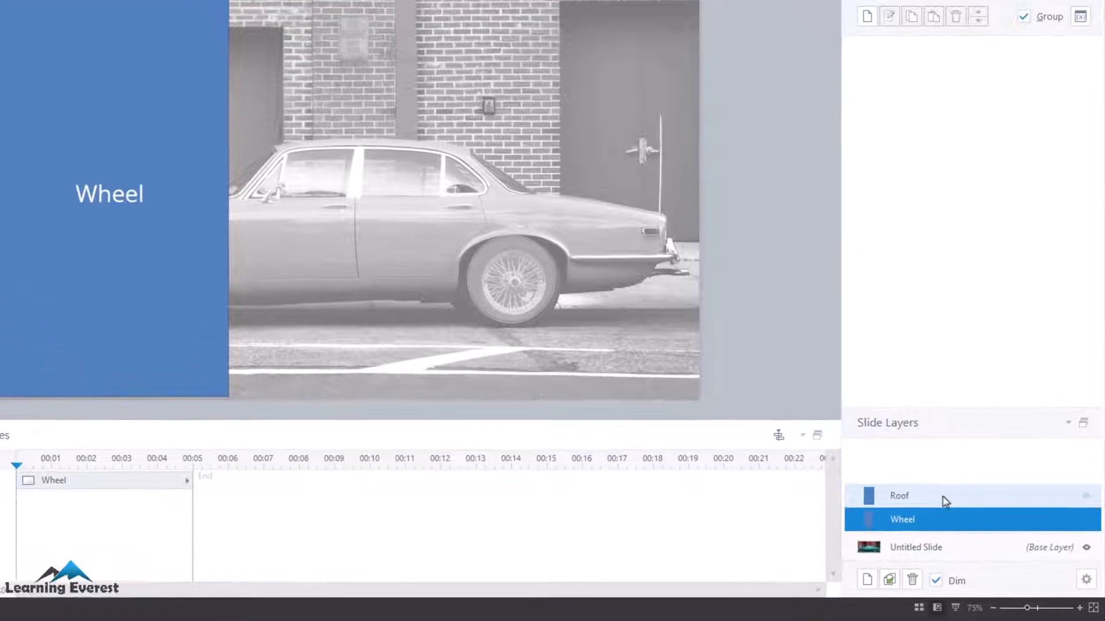
left_click(943, 498)
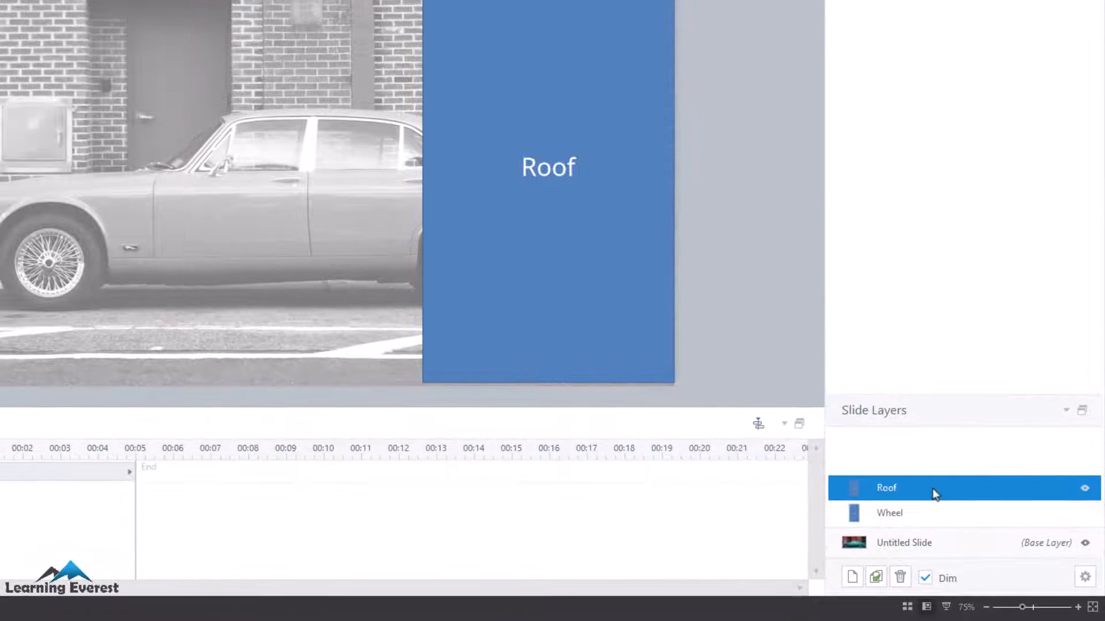
left_click(923, 514)
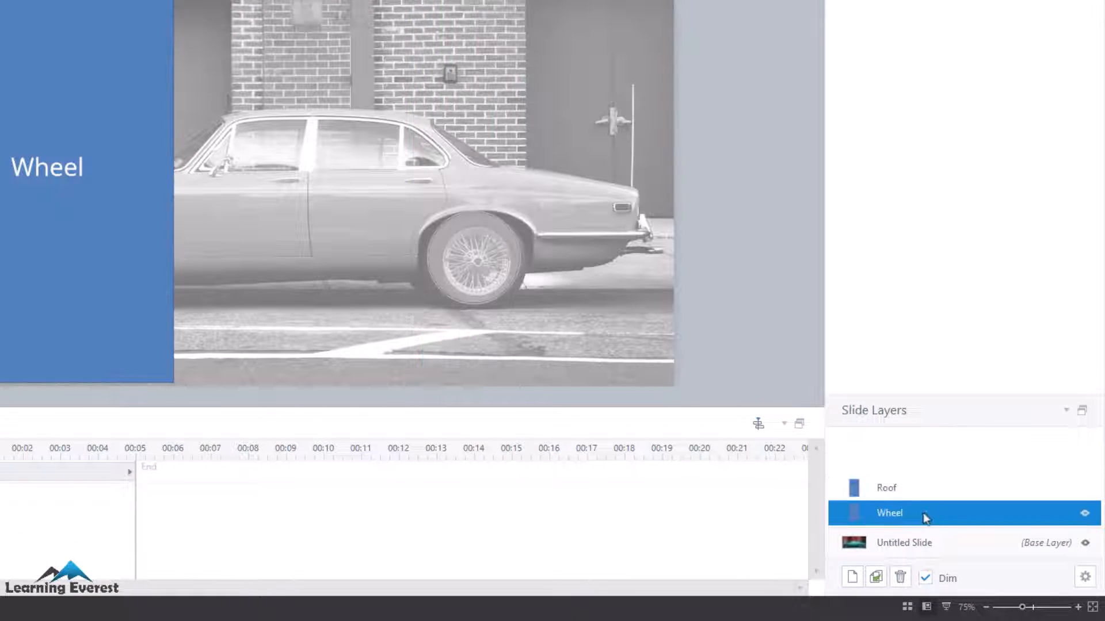
left_click(930, 547)
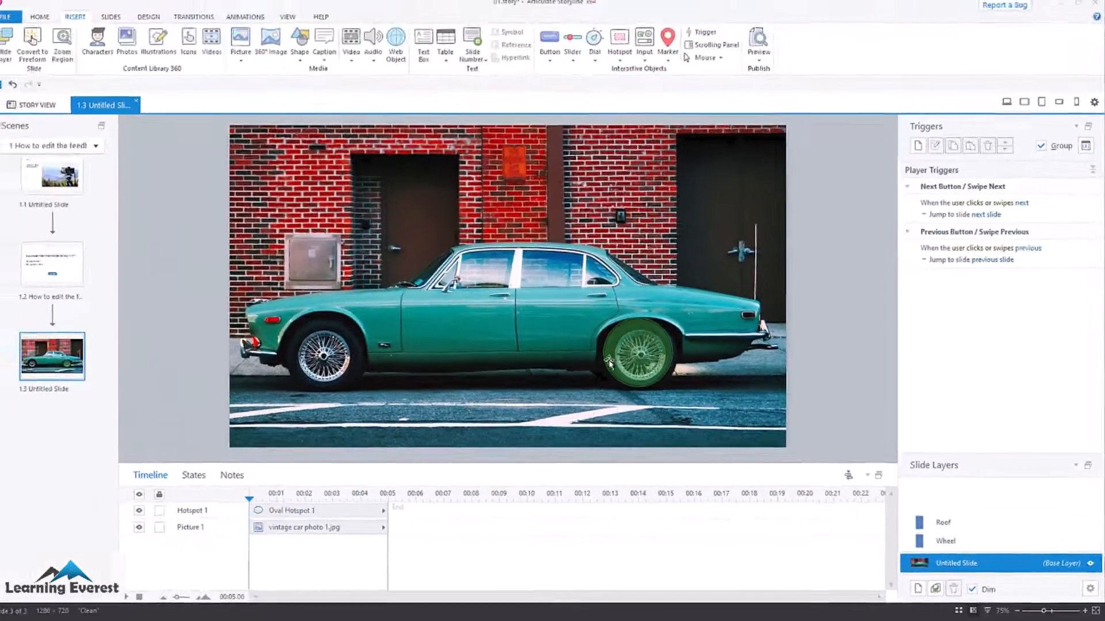
Add a trigger to the oval wheel hotspot that shows the Wheel layer when the mouse hovers over it and hides it on hovering out.
left_click(637, 363)
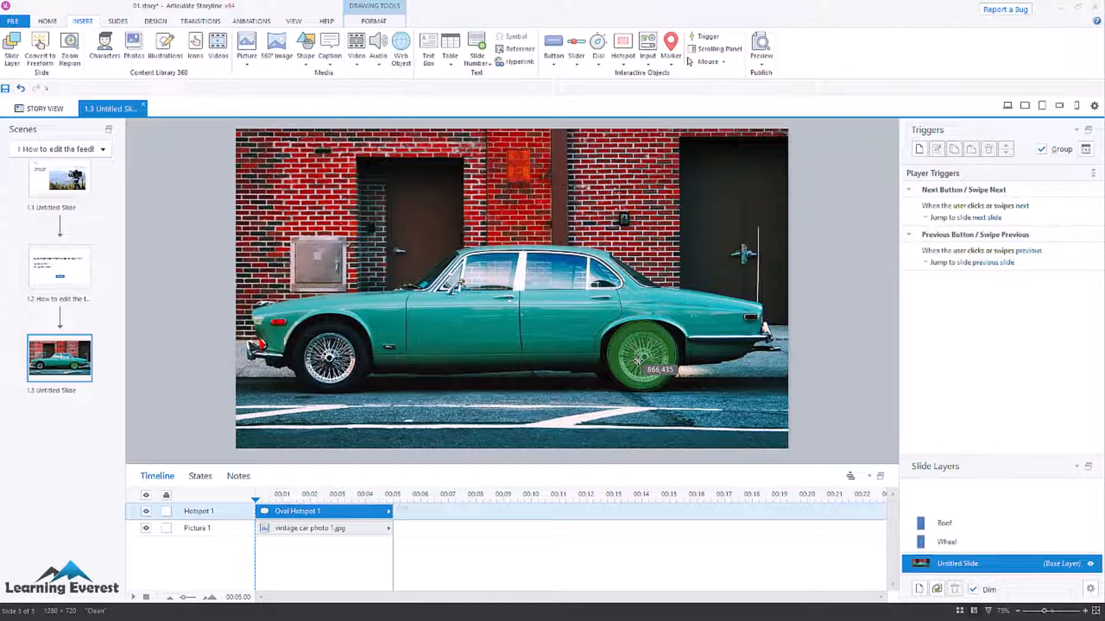
left_click_drag(638, 361, 638, 360)
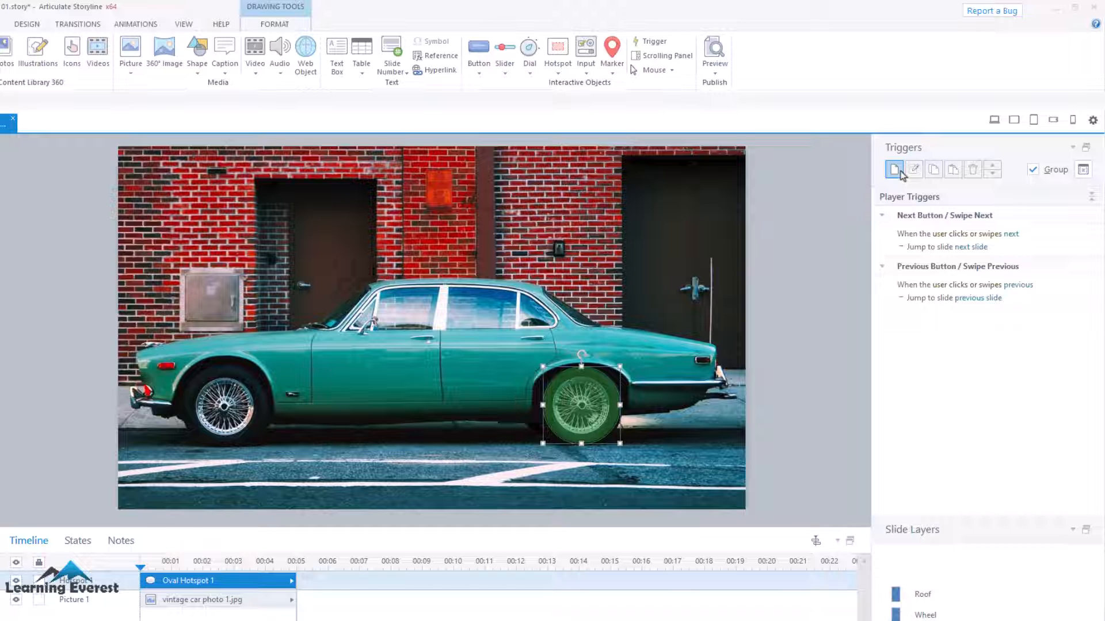
left_click(895, 169)
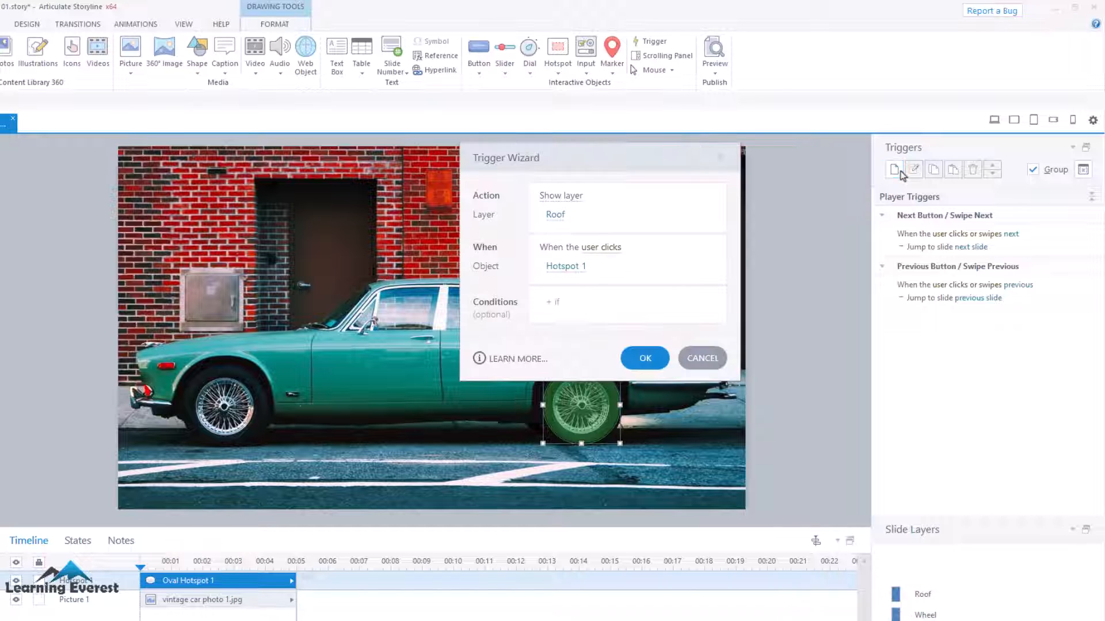
left_click(555, 219)
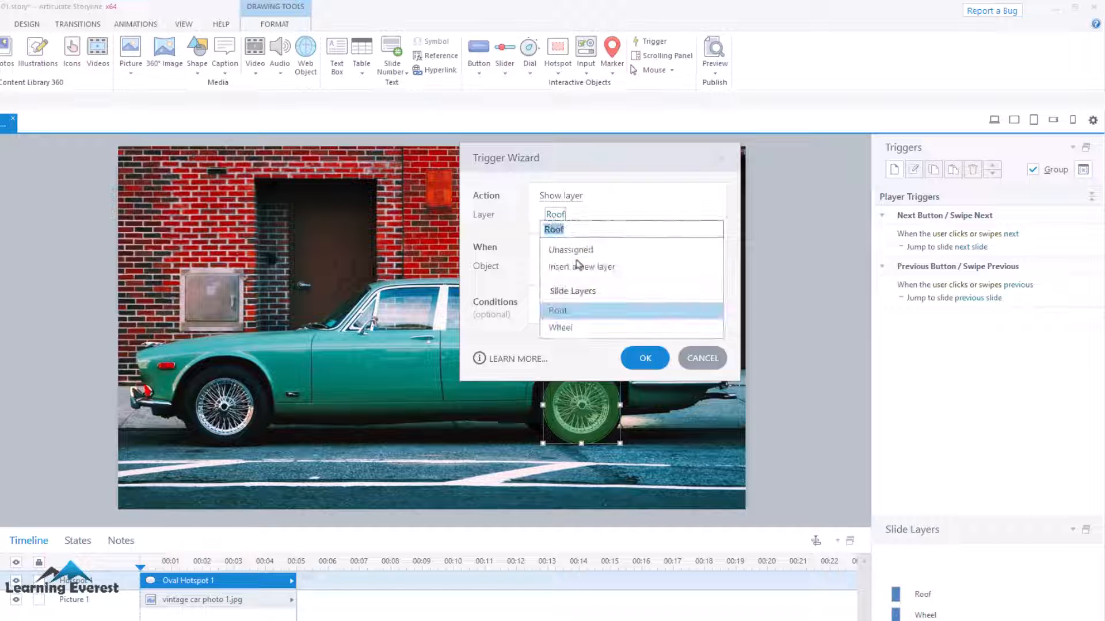
left_click(561, 327)
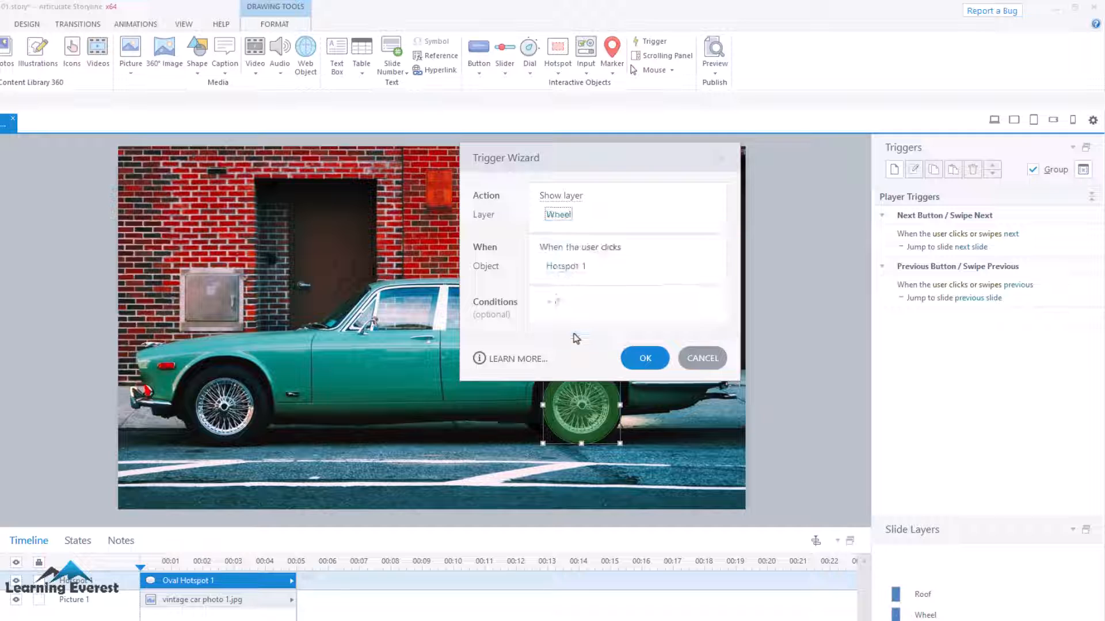
left_click(609, 253)
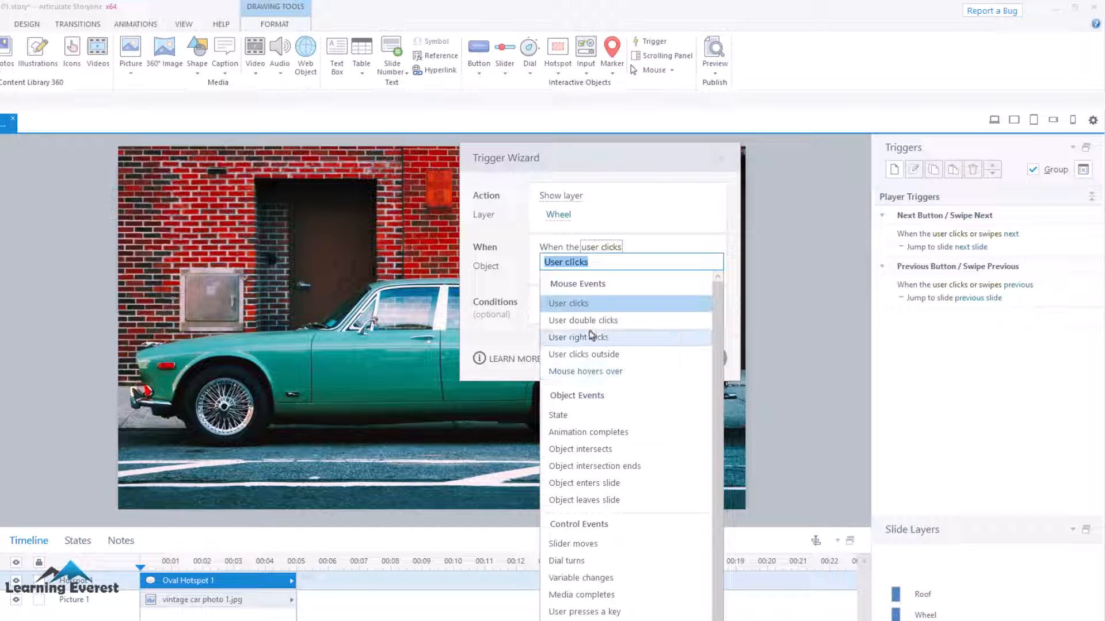
left_click(595, 372)
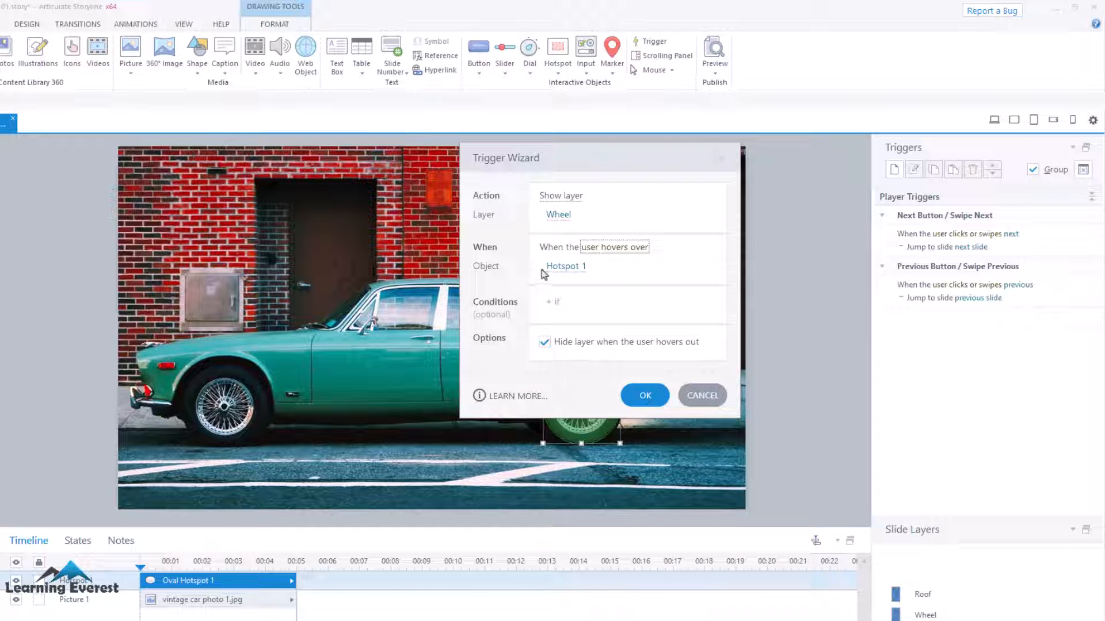
left_click(637, 396)
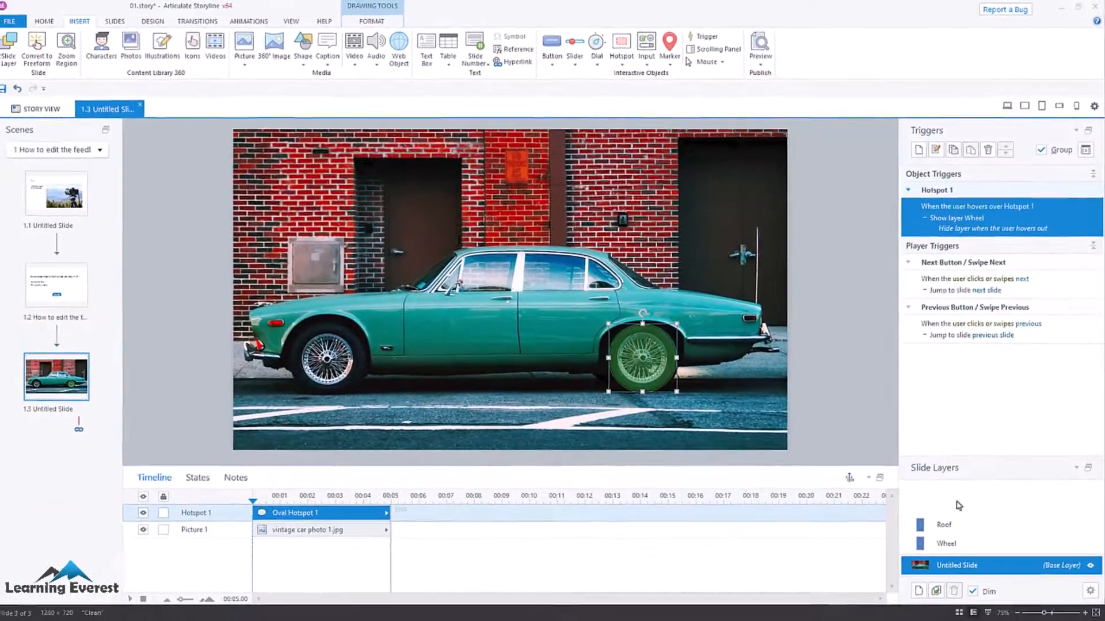
Preview the slide with its side menu hidden to test the rear-wheel hotspot, and close the preview.
key("ctrl+F12")
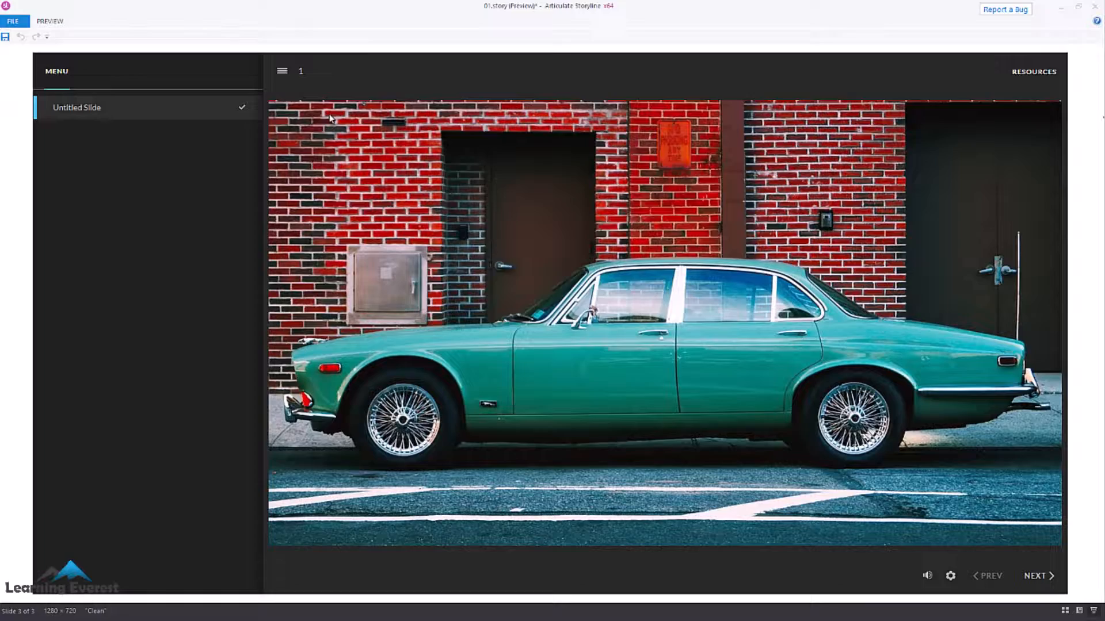
left_click(279, 85)
mouse_move(742, 428)
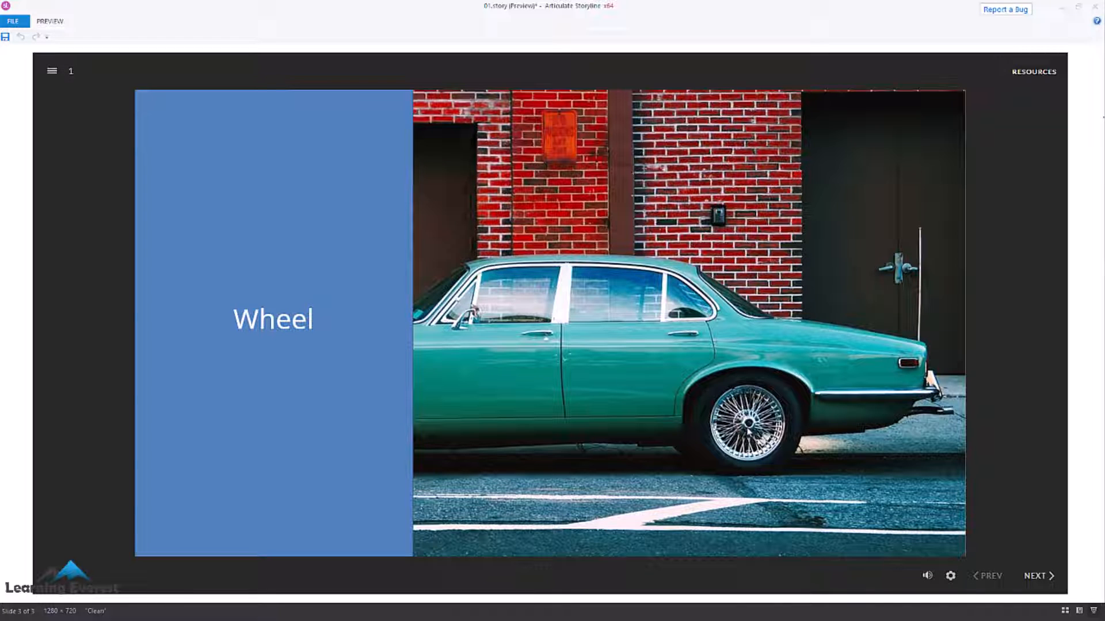
left_click(1095, 7)
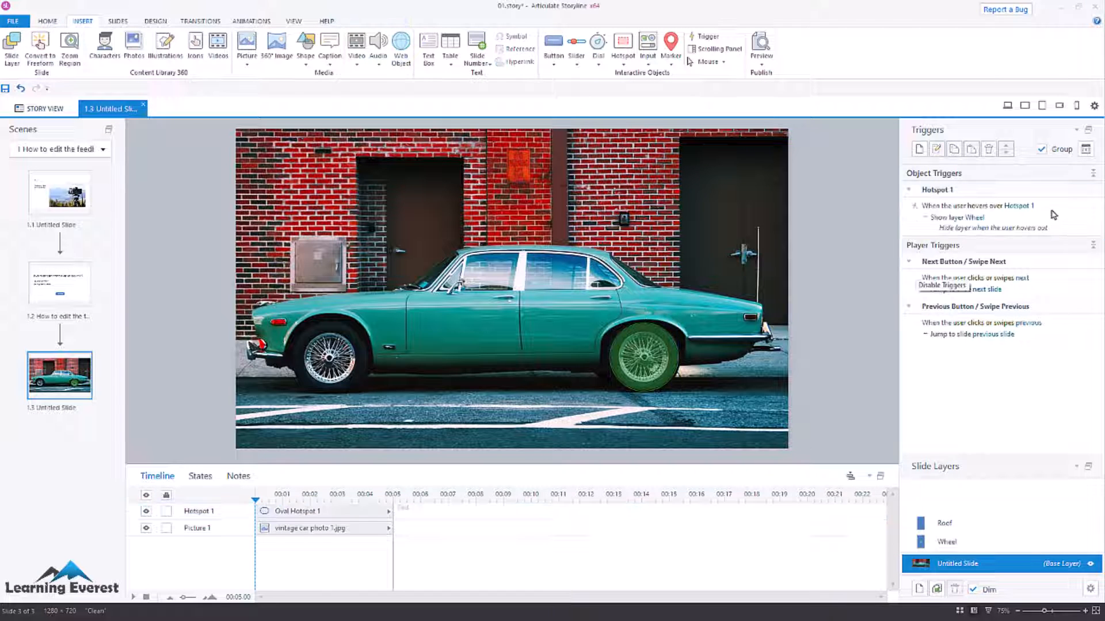
Change the wheel hotspot's trigger event to User clicks, keeping the Show layer Wheel action.
double_click(1051, 214)
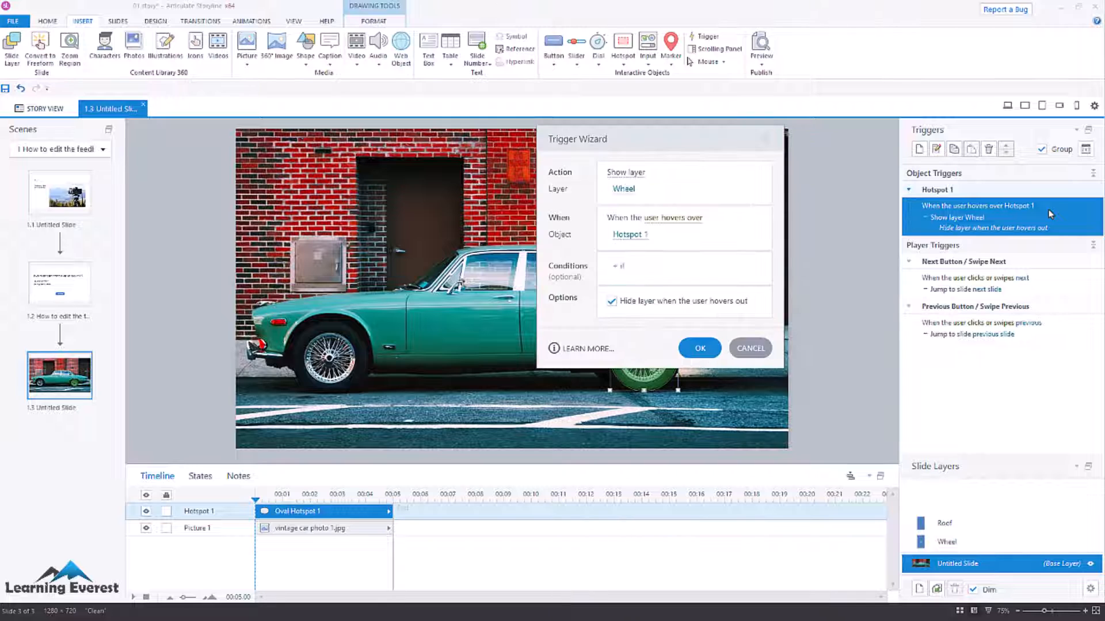
left_click(663, 223)
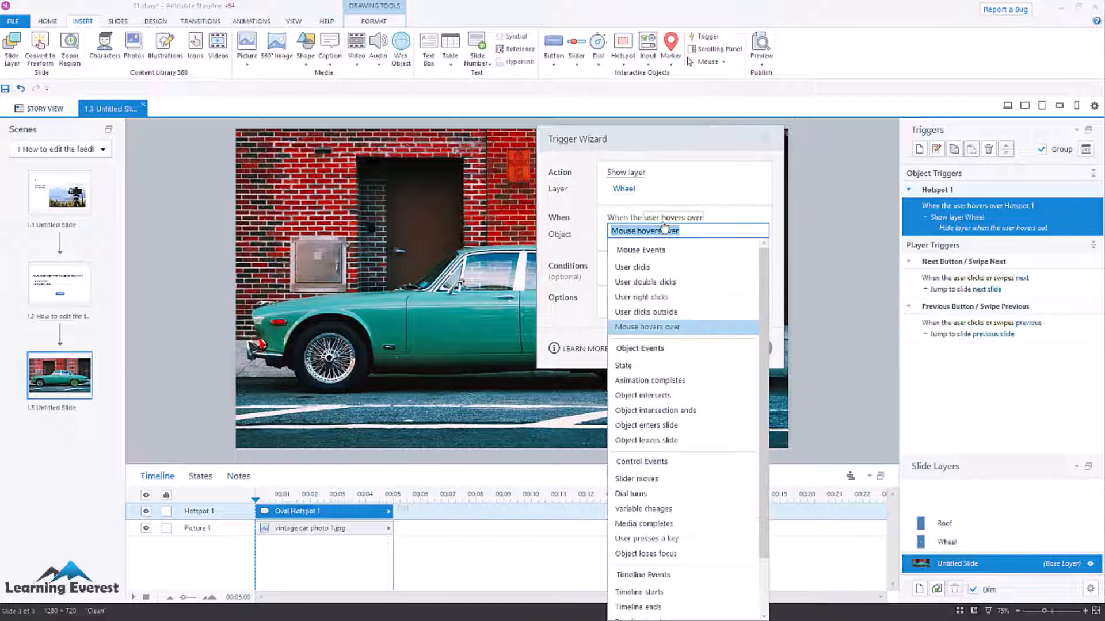
left_click(642, 268)
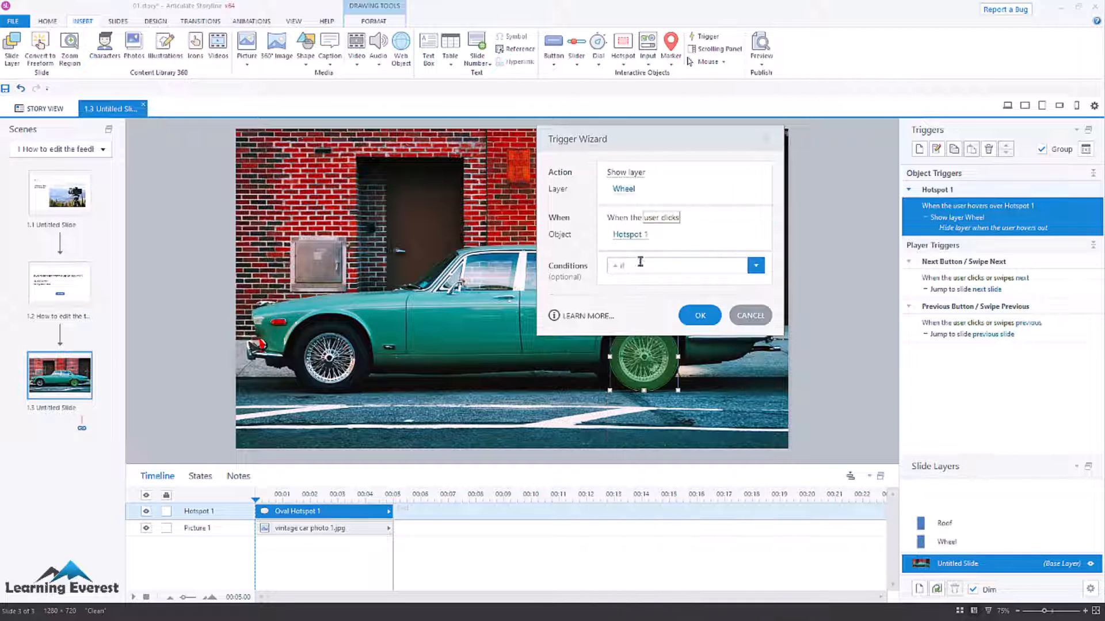
left_click(666, 219)
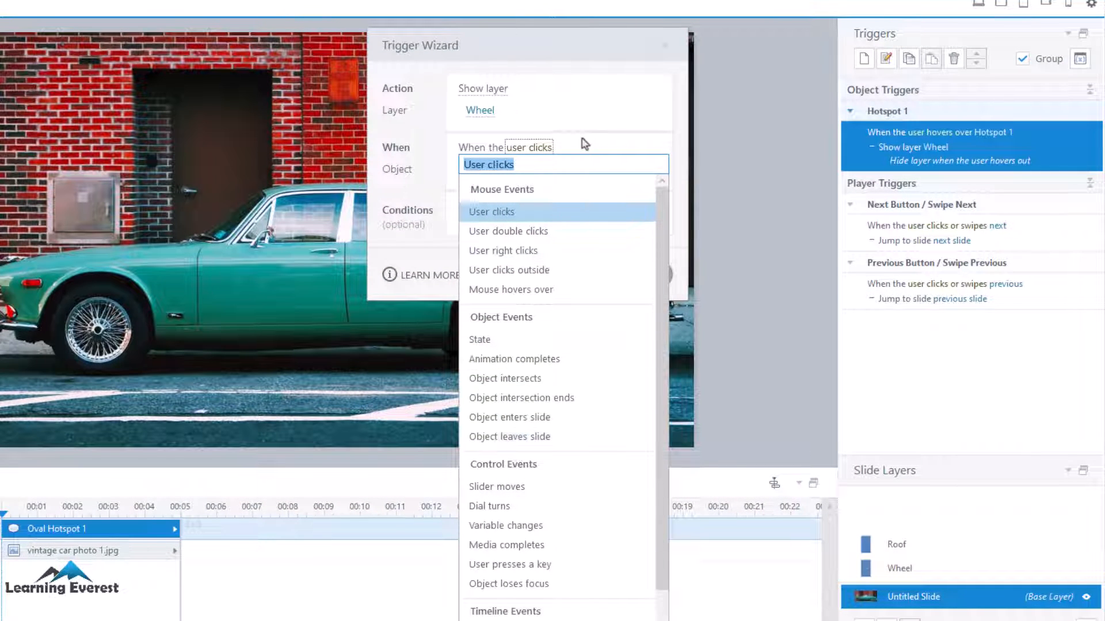
left_click(585, 143)
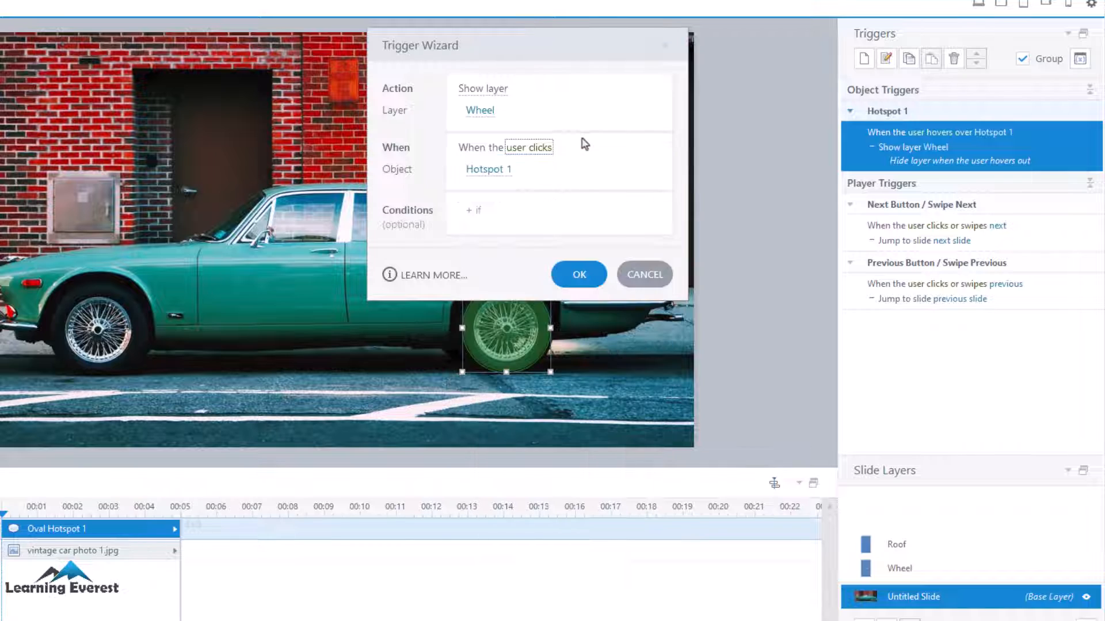
left_click(580, 275)
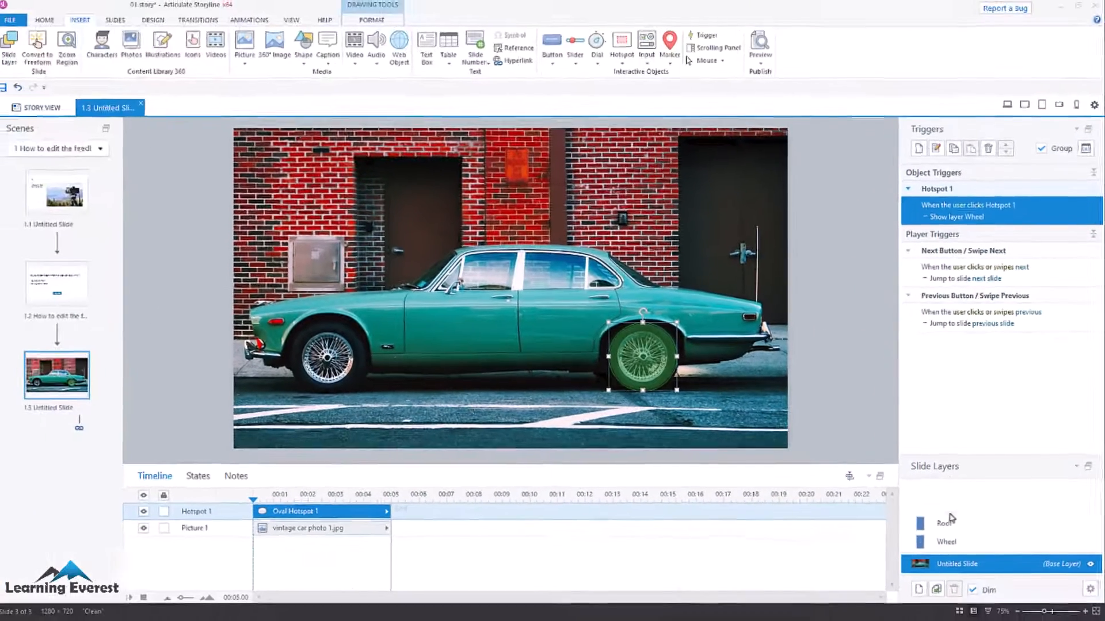
Insert a rectangular hotspot across the car's roof.
left_click(622, 58)
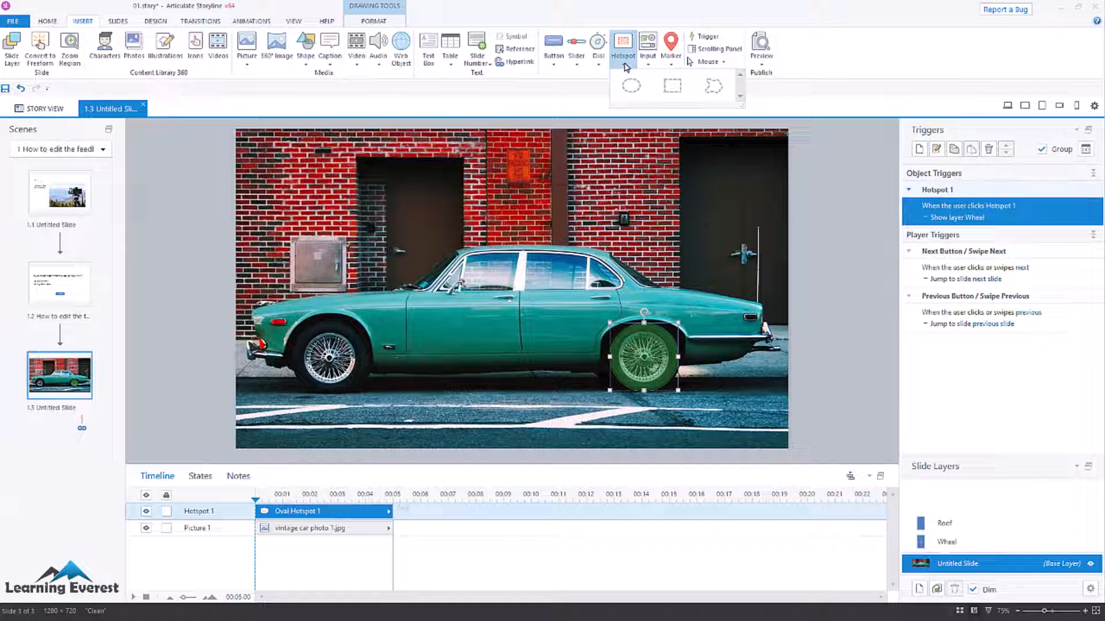
left_click(668, 92)
left_click_drag(445, 234, 619, 269)
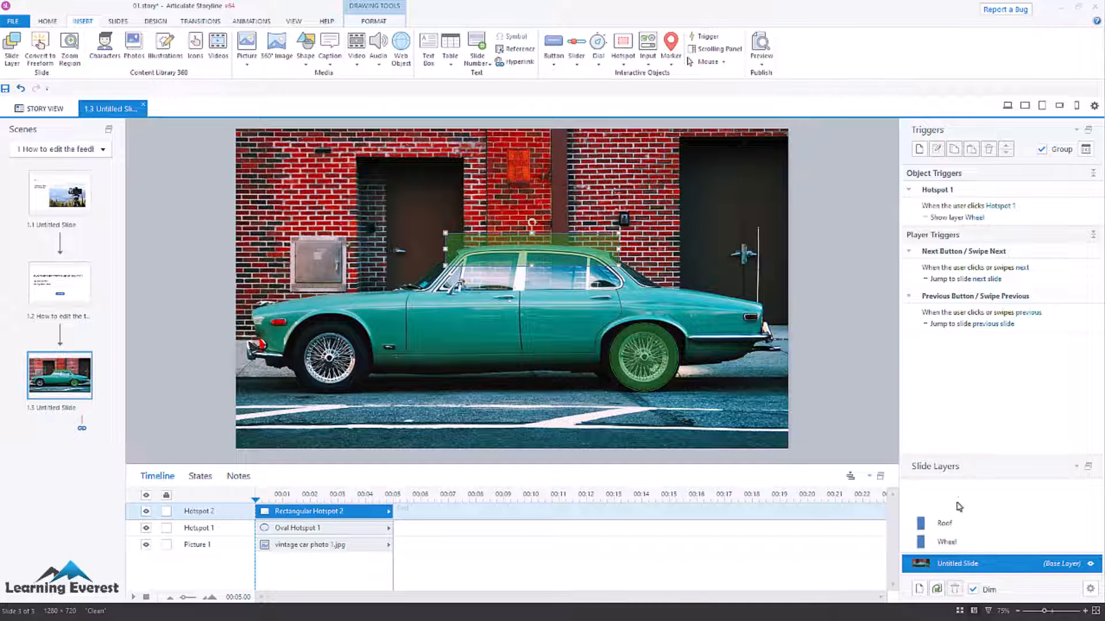
Check the Roof layer and add a trigger to the rectangular hotspot that shows it when the mouse hovers over, hiding it on hovering out.
left_click(947, 523)
left_click(969, 566)
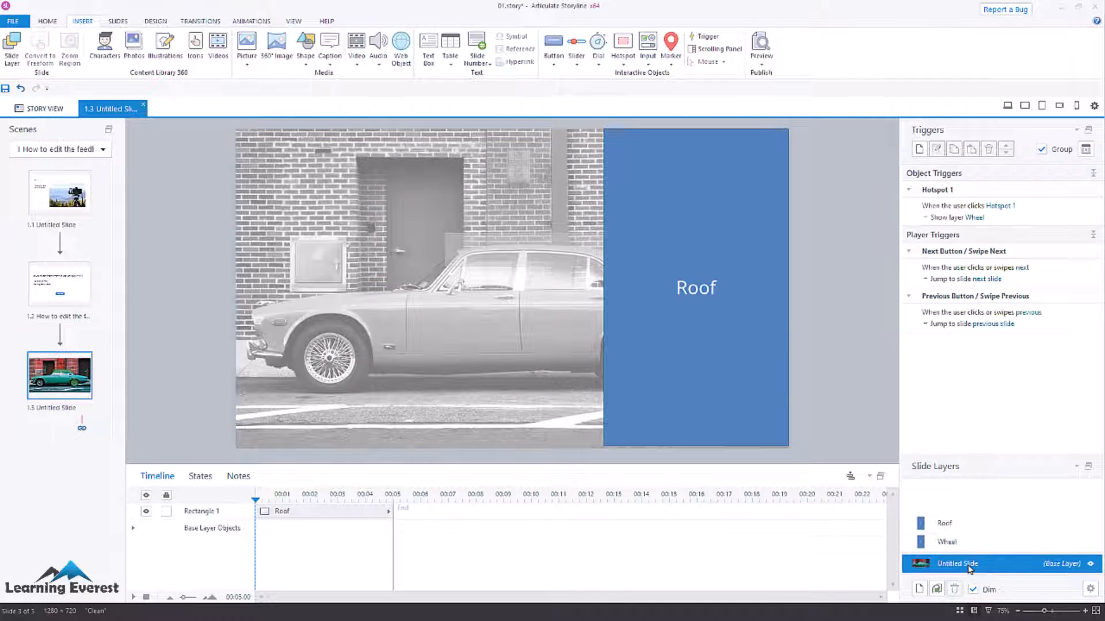
left_click(597, 251)
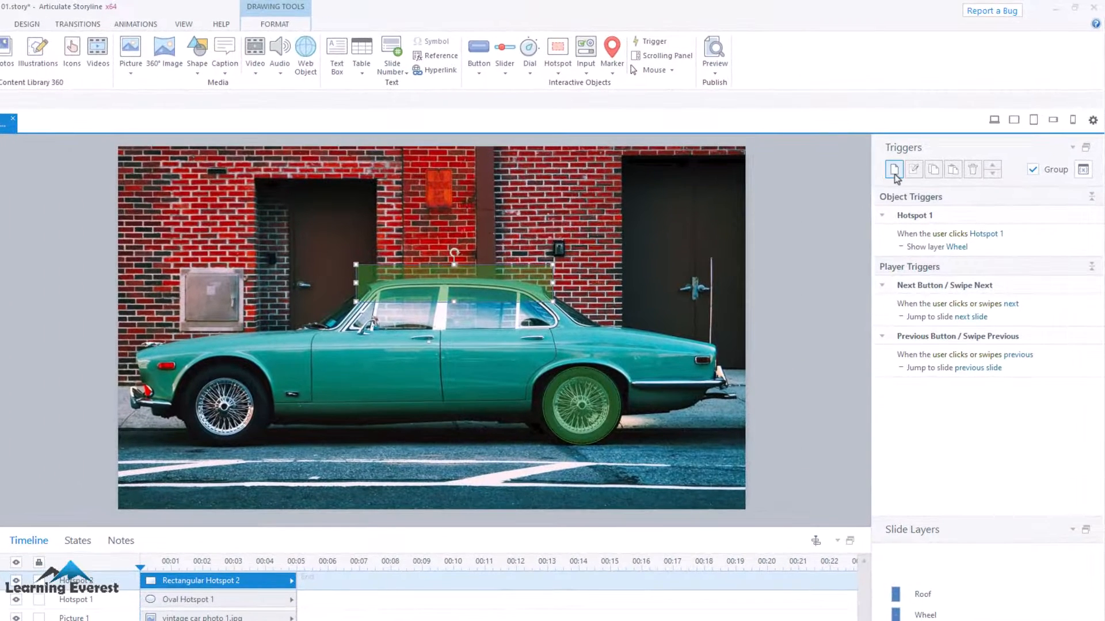
left_click(919, 151)
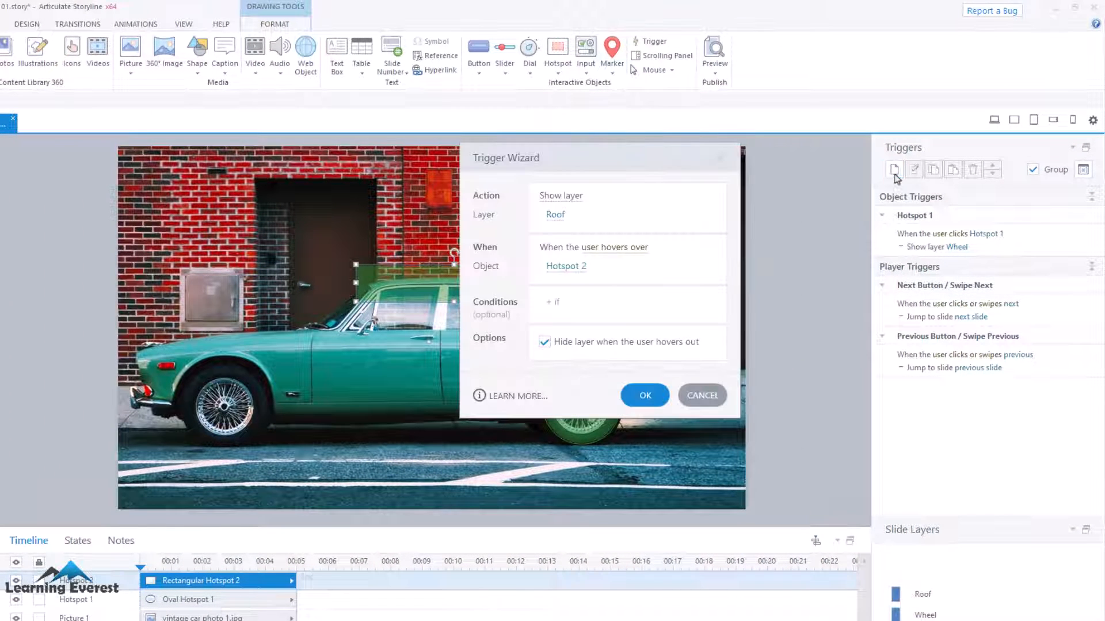
left_click(597, 250)
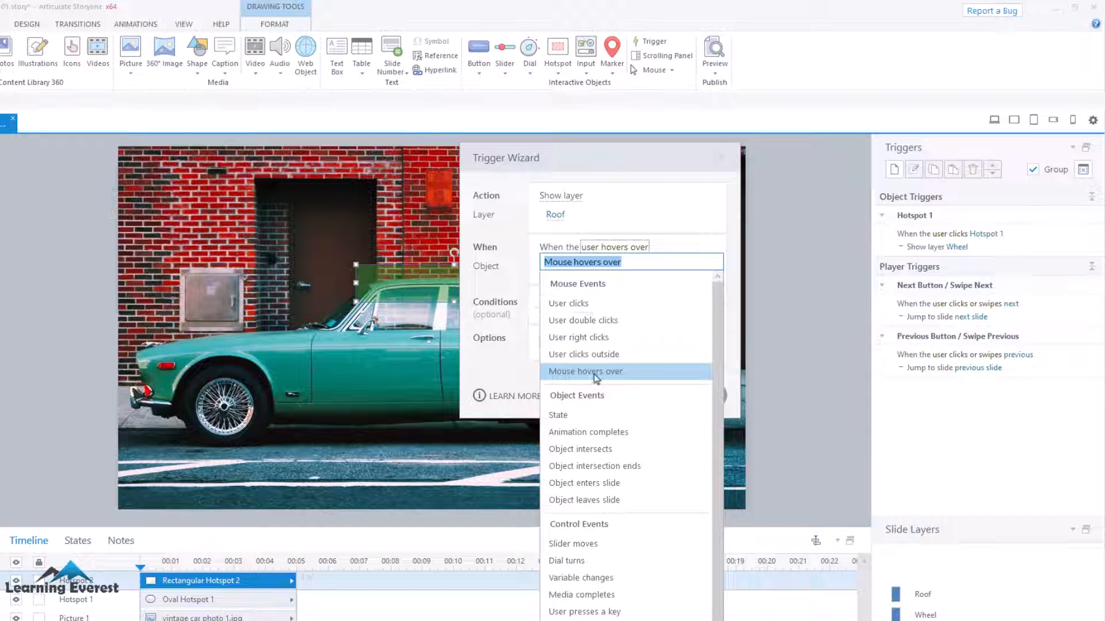
left_click(596, 376)
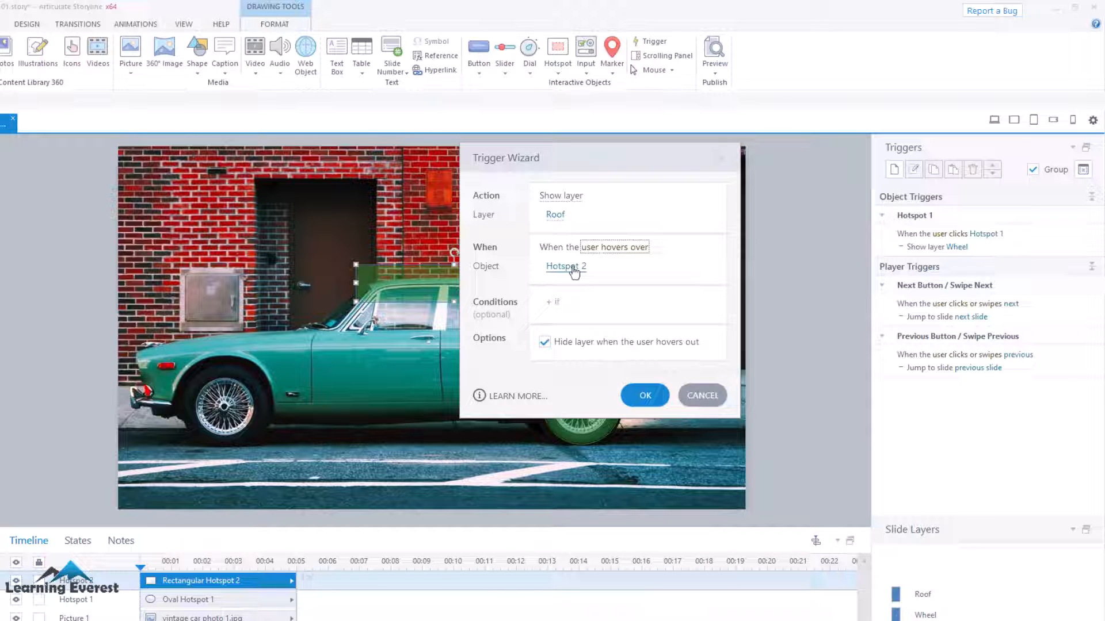
left_click(645, 395)
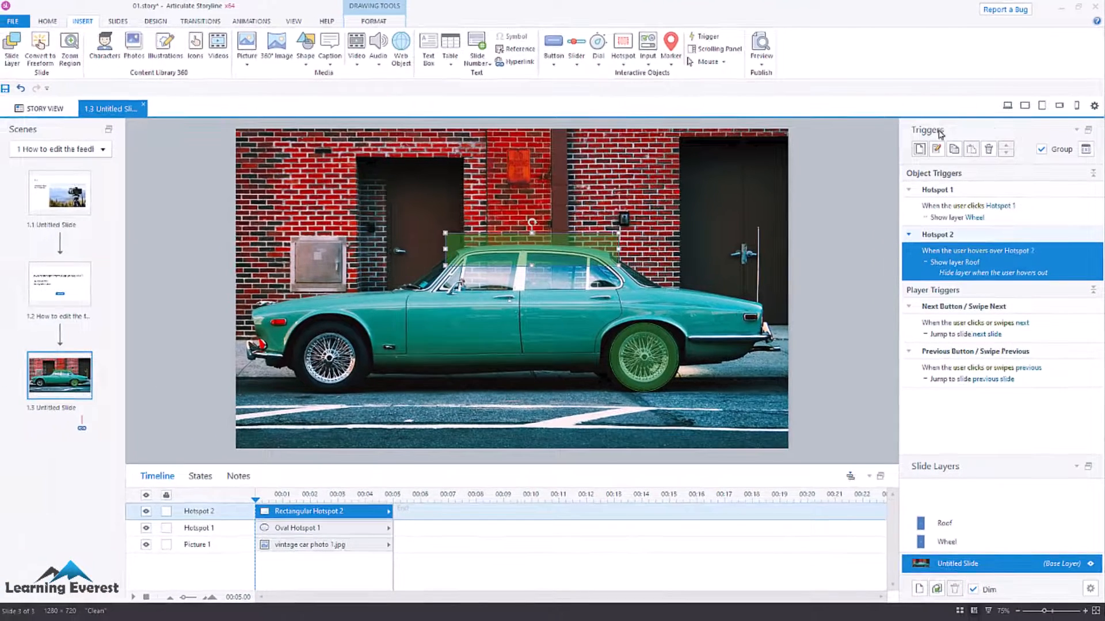
Preview the slide to test the rear-wheel hotspot and the roof's hover hotspot, and close the preview.
left_click(1008, 105)
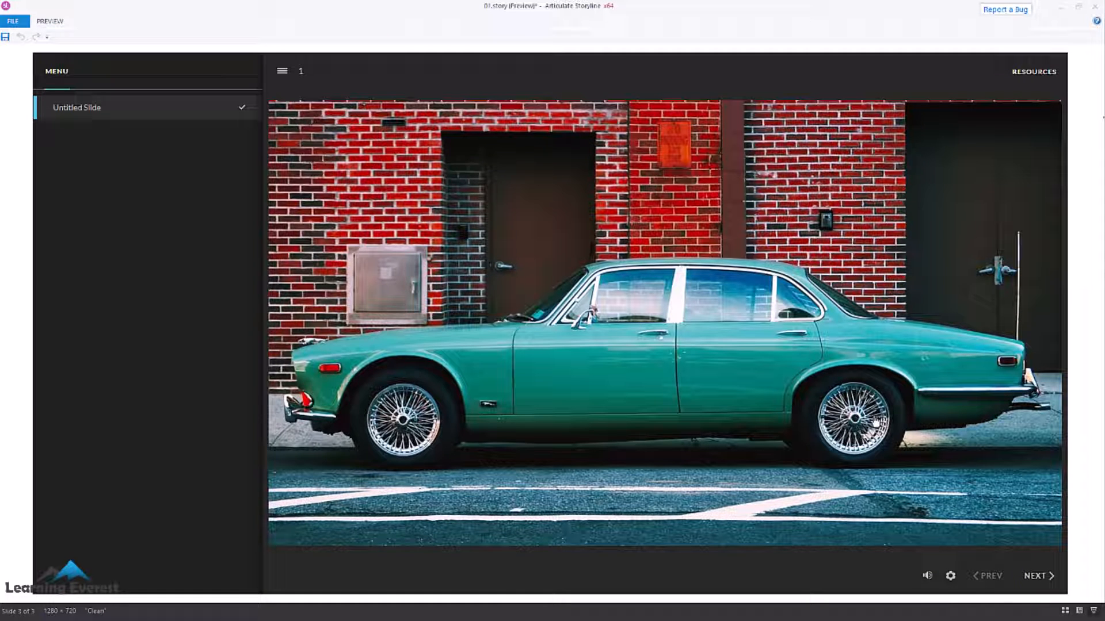
mouse_move(875, 422)
mouse_move(741, 278)
left_click(1095, 7)
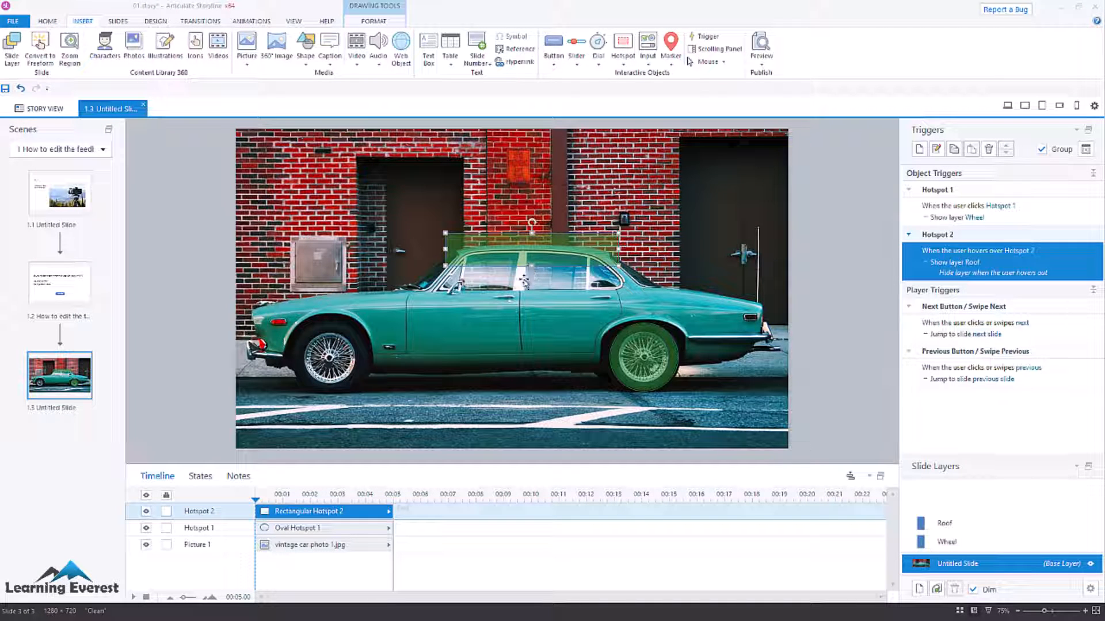
left_click(524, 277)
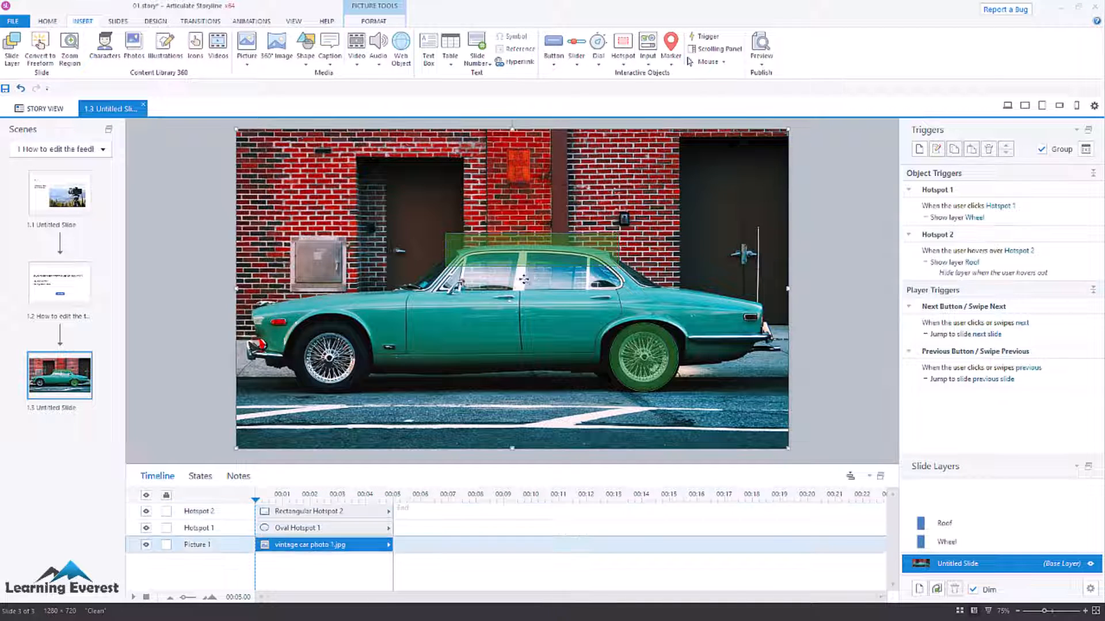
left_click(667, 365)
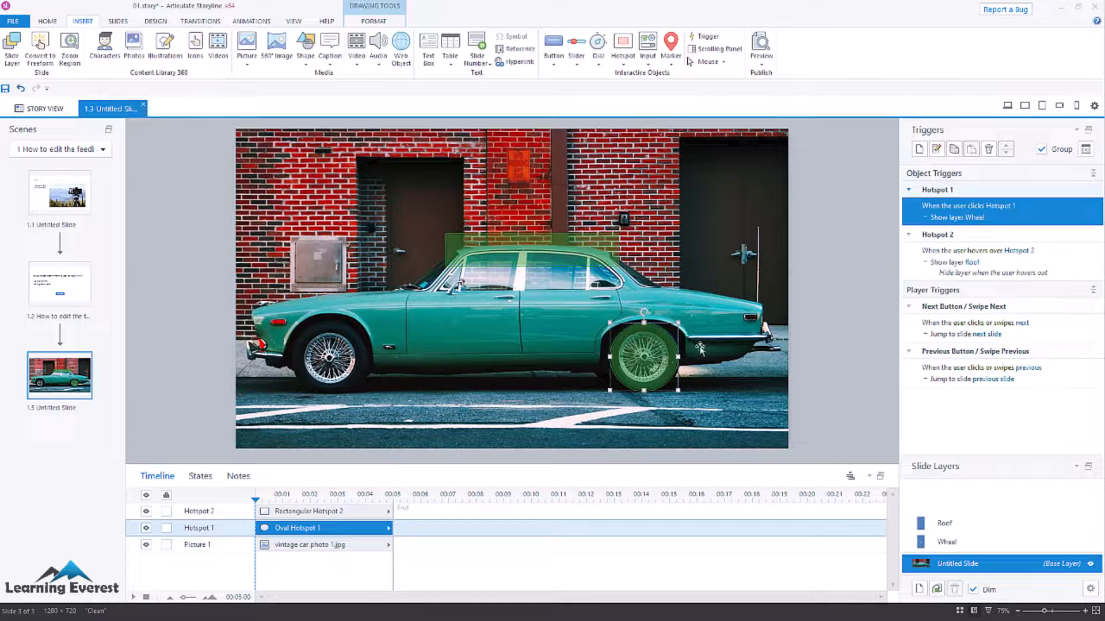
left_click(554, 342)
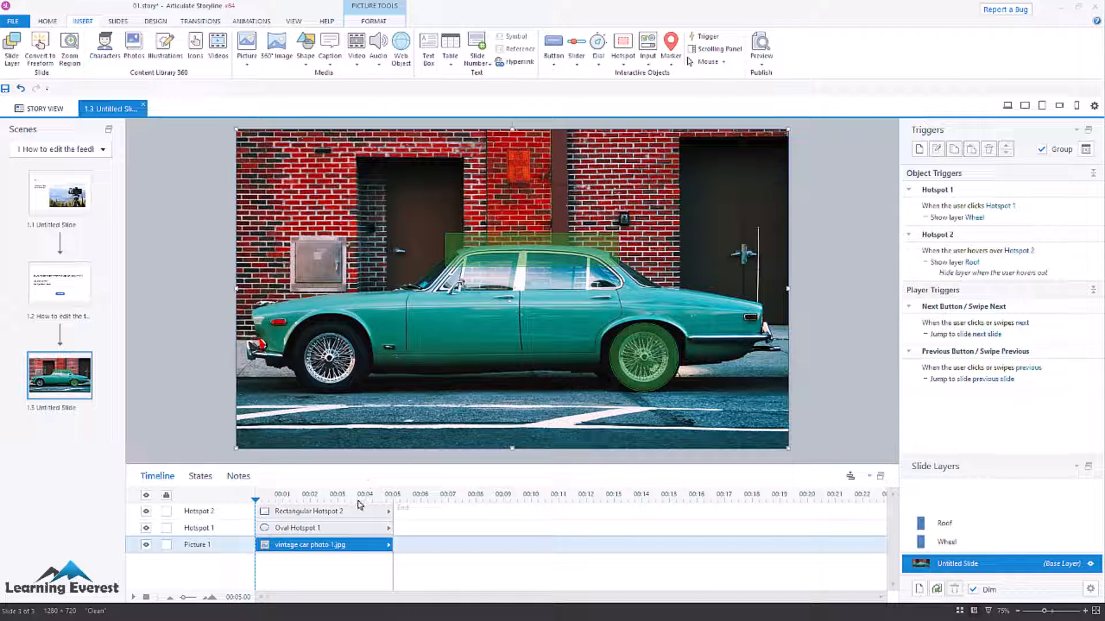
left_click_drag(358, 501, 374, 500)
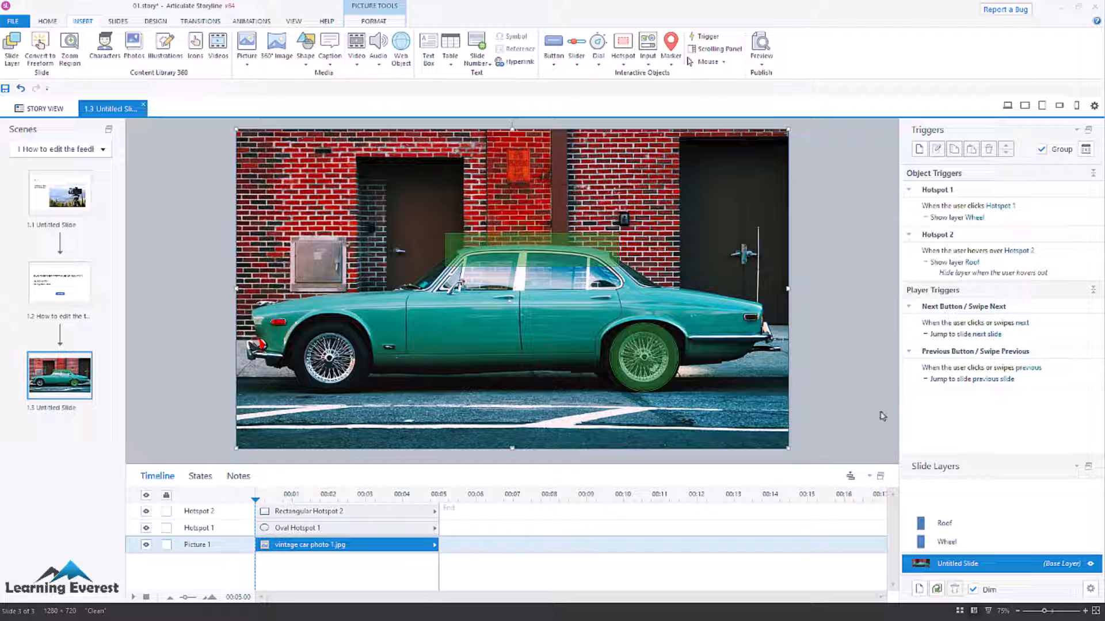